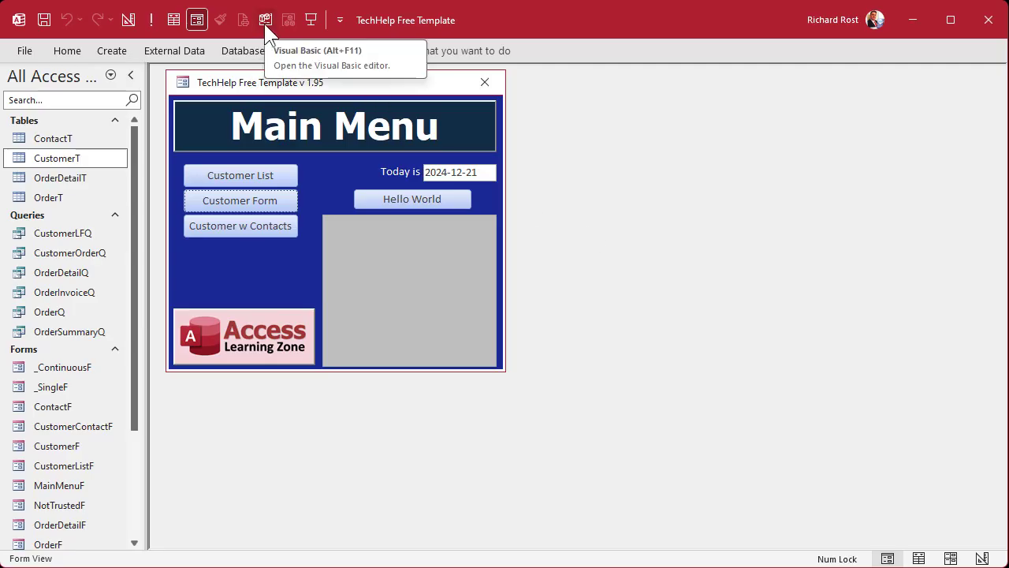
Switch the Main Menu form to Design View and open its code (Form_MainMenuF) in the VBA editor.
right_click(330, 89)
click(386, 216)
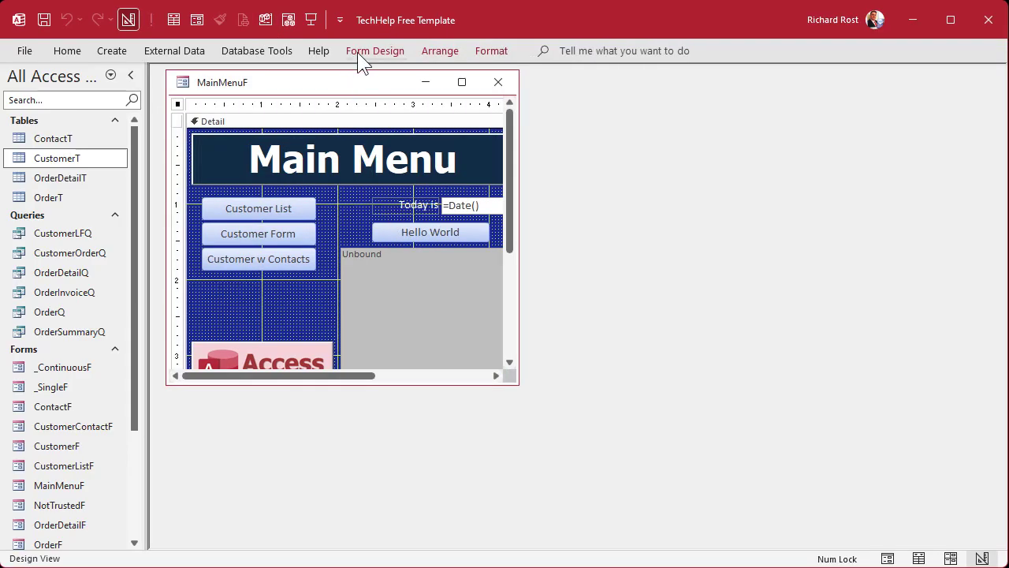
click(368, 50)
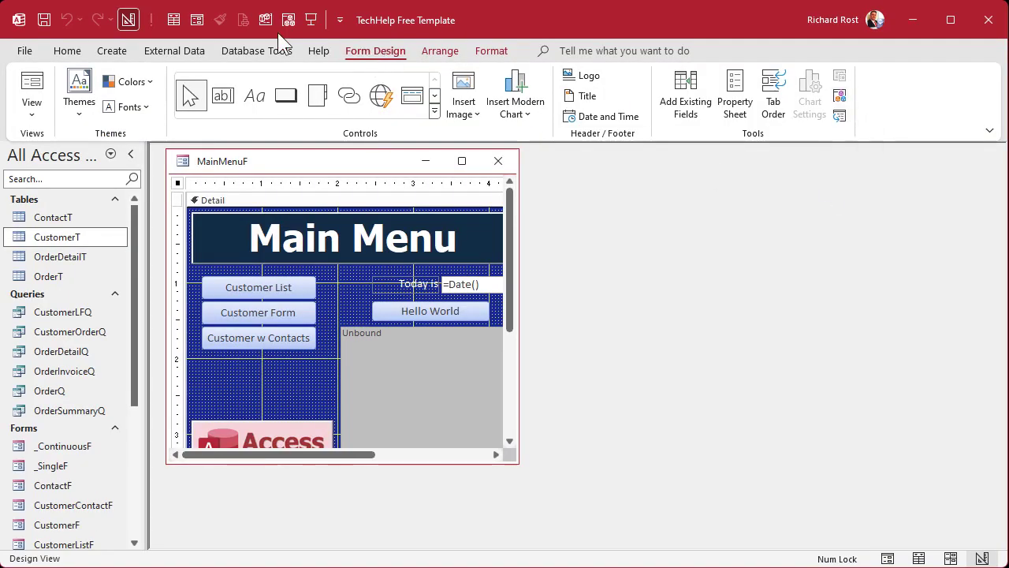
click(843, 96)
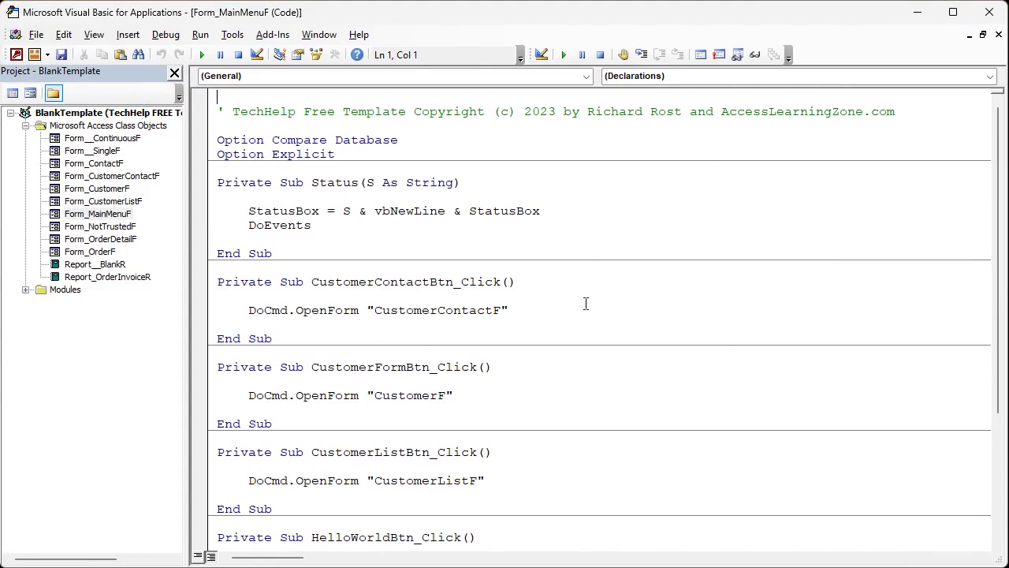
Move the VBA editor aside and back, then expand the Modules folder to list GlobalMod.
drag(407, 19, 433, 36)
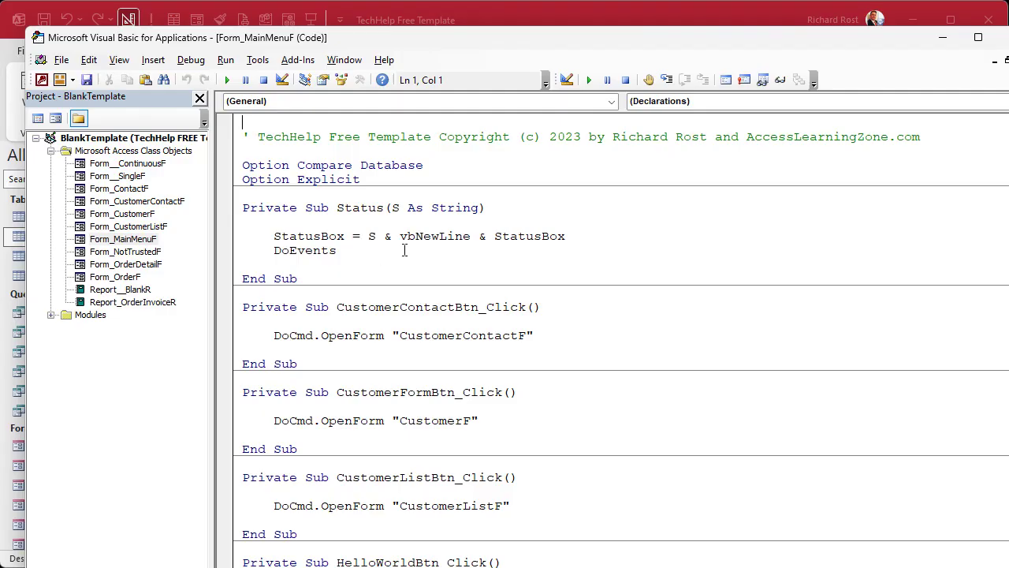
drag(494, 36, 469, 11)
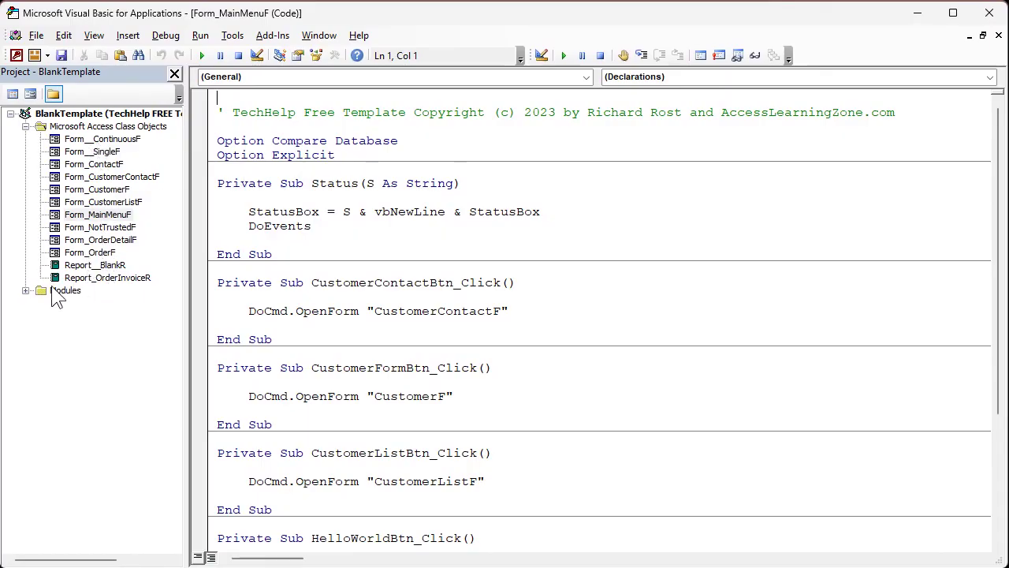
click(25, 290)
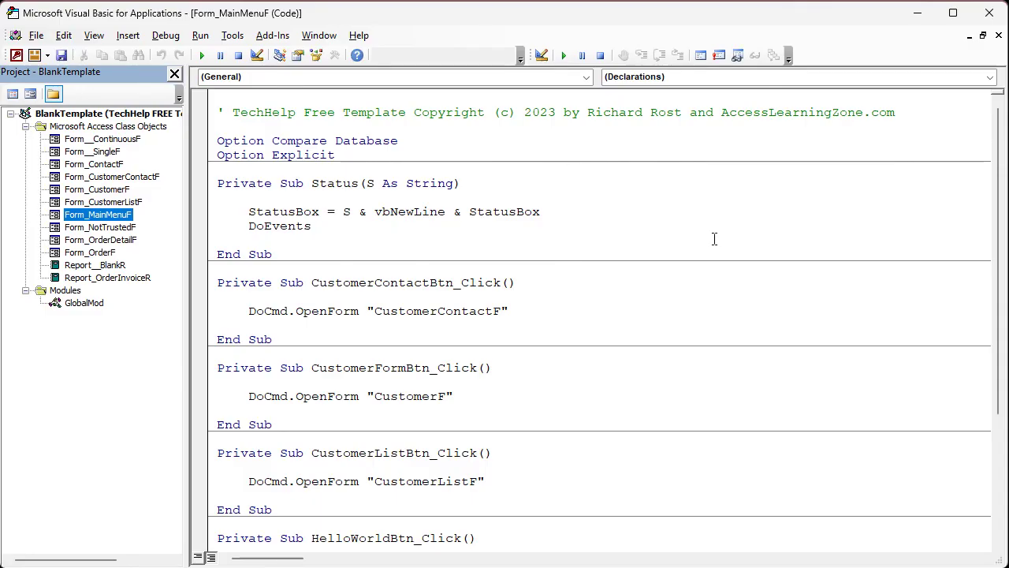
Restore the Main Menu code window and drag the overlapping code windows, including Form_SingleF, apart.
click(984, 35)
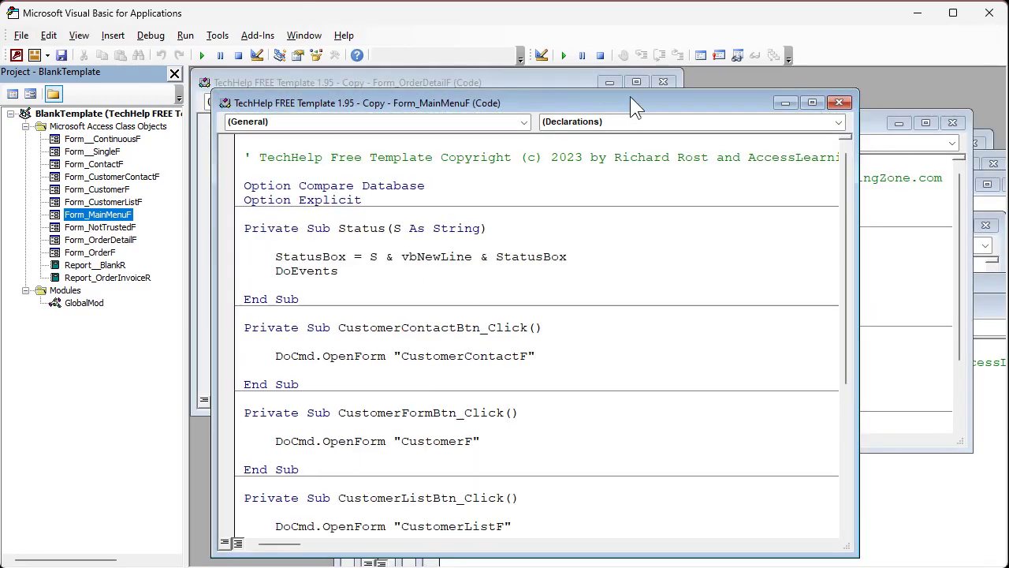
drag(630, 97, 627, 285)
drag(643, 123, 637, 202)
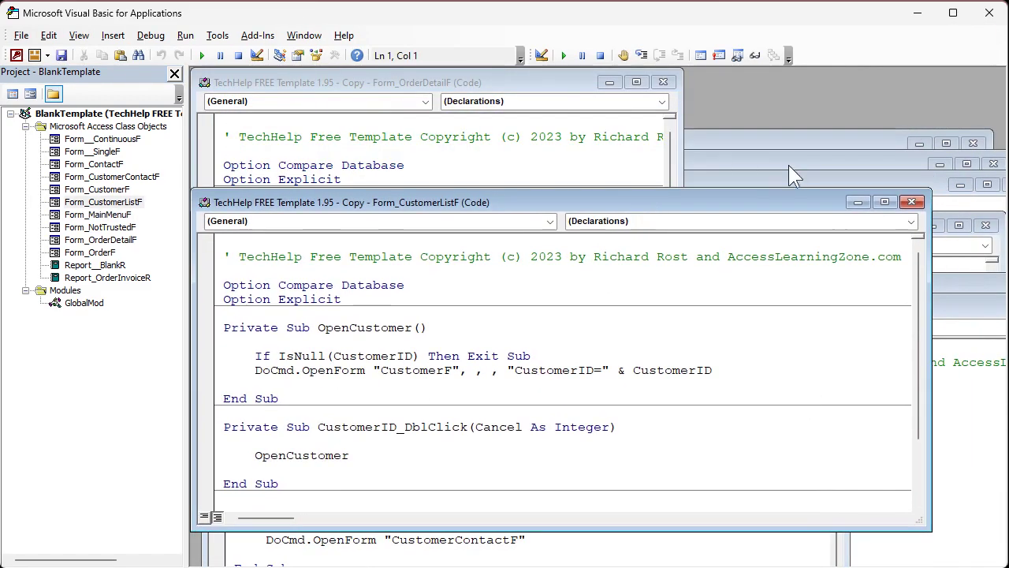
click(789, 165)
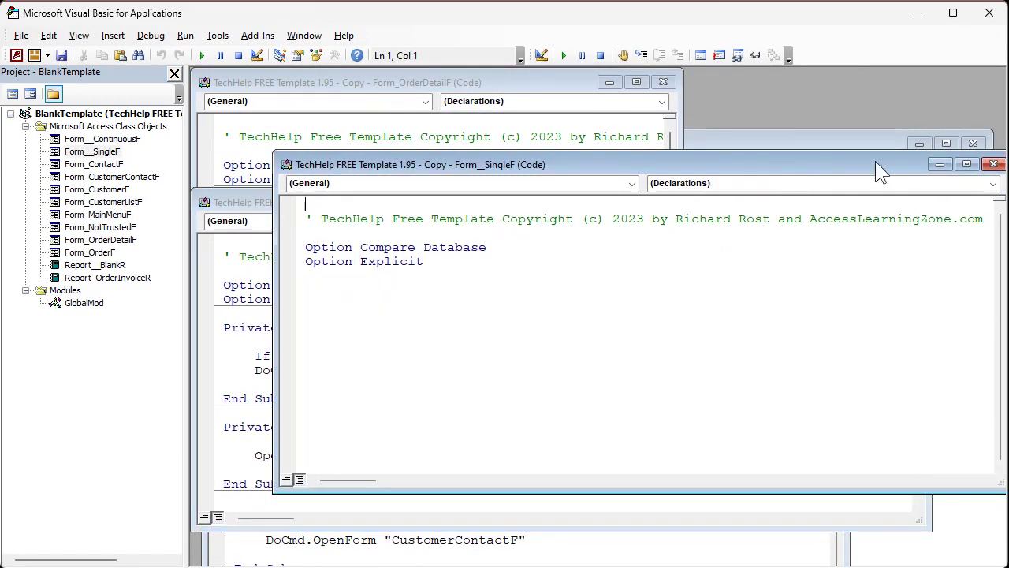
drag(872, 166, 687, 218)
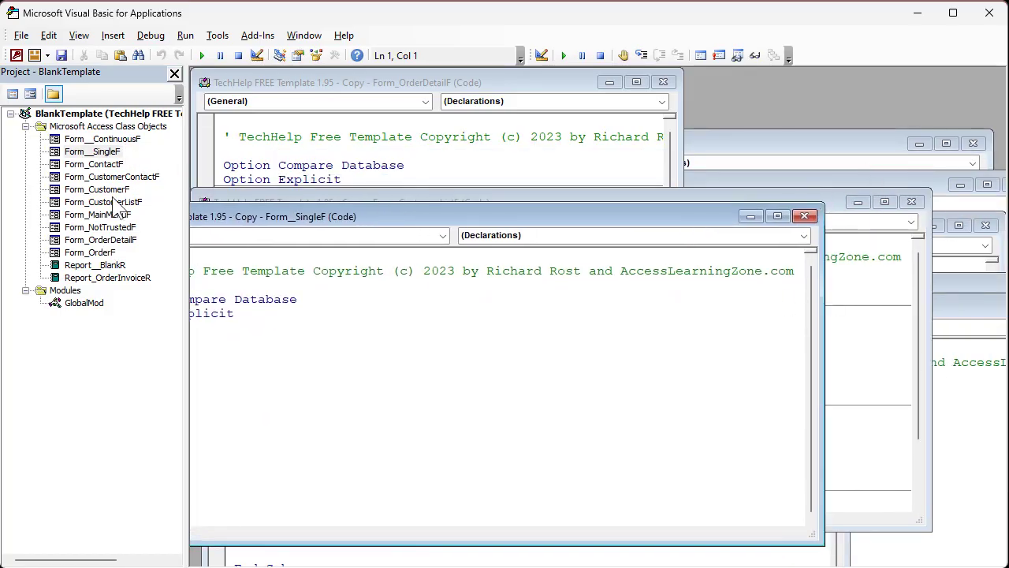
drag(475, 220, 613, 123)
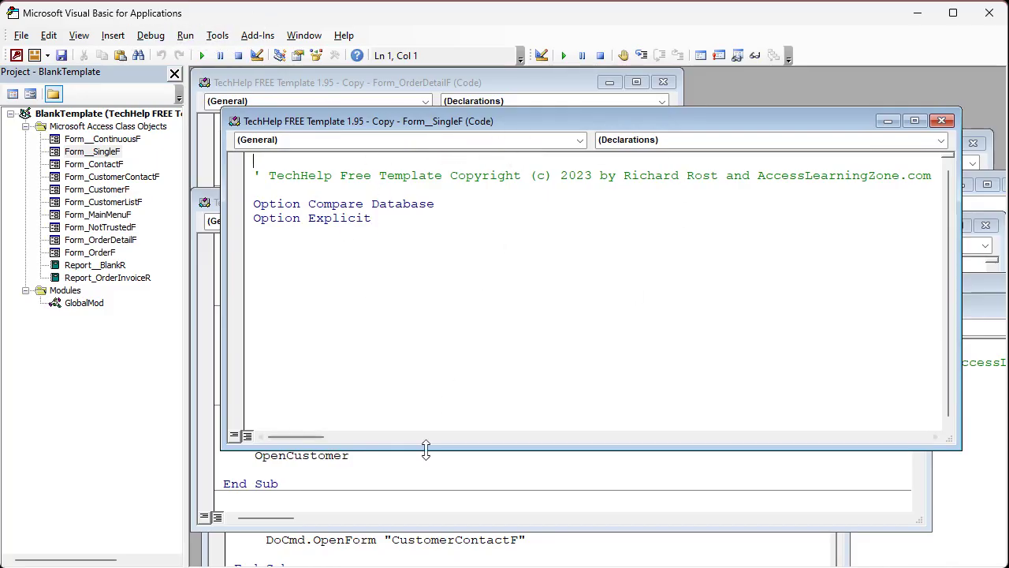
Bring the Form_CustomerListF and Report_OrderInvoiceR code windows forward and open the Window menu.
click(443, 469)
click(977, 323)
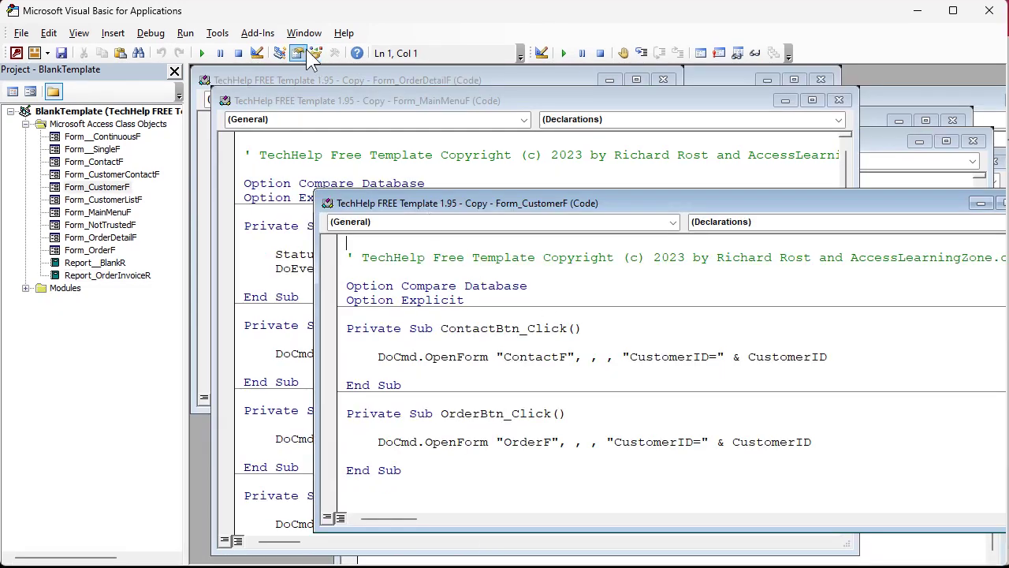
click(304, 35)
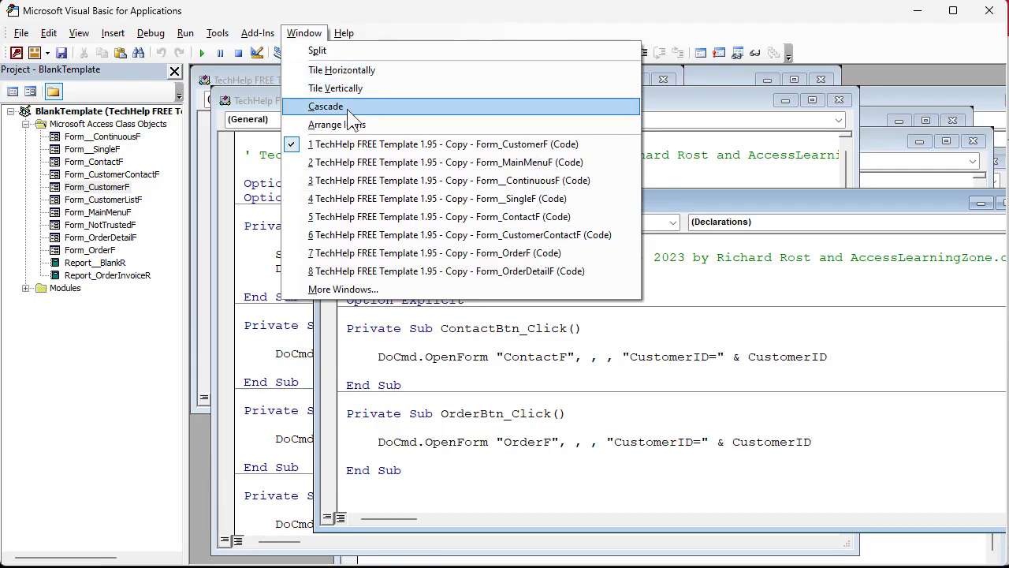
Cascade all code windows and close the Form_CustomerF code window.
click(326, 107)
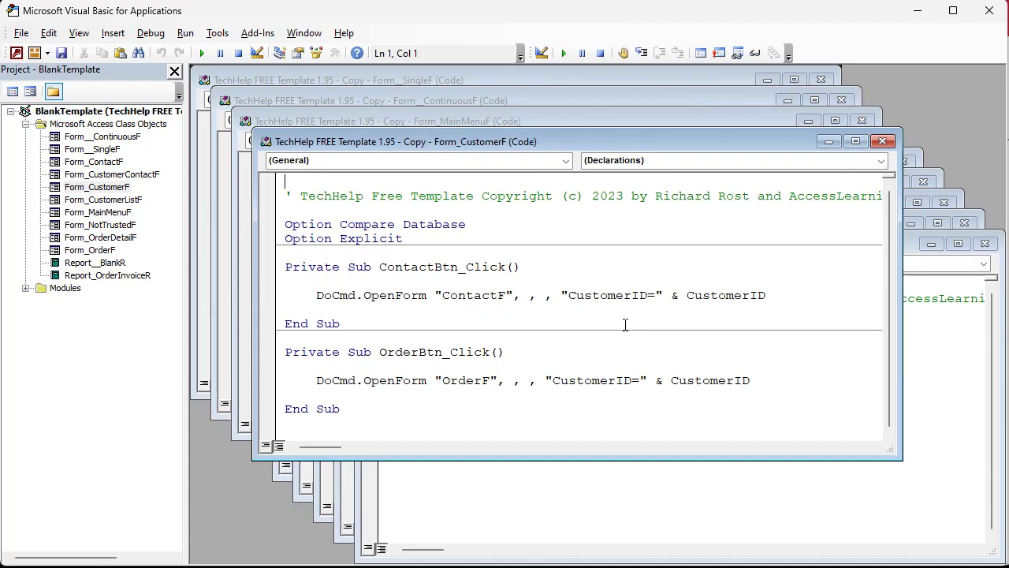
click(883, 142)
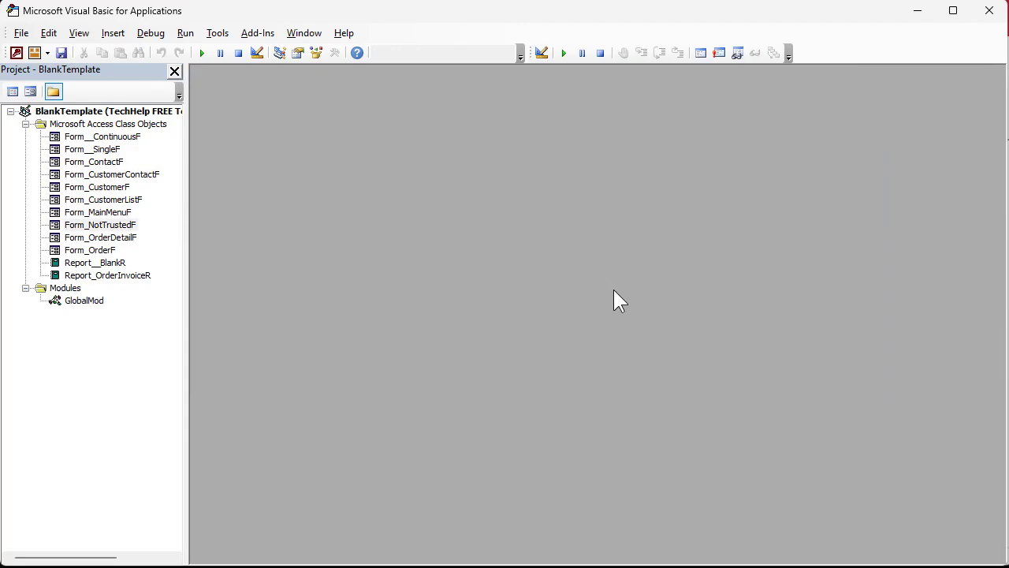
Close the VBA editor and Access, then reopen the editor with Alt+F11 to see restored code windows.
click(989, 10)
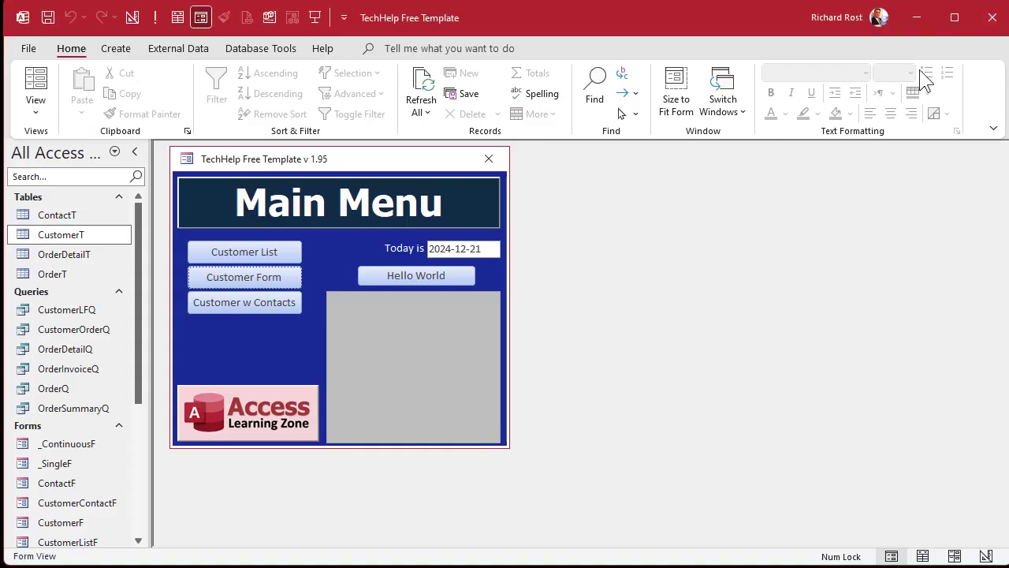
click(992, 18)
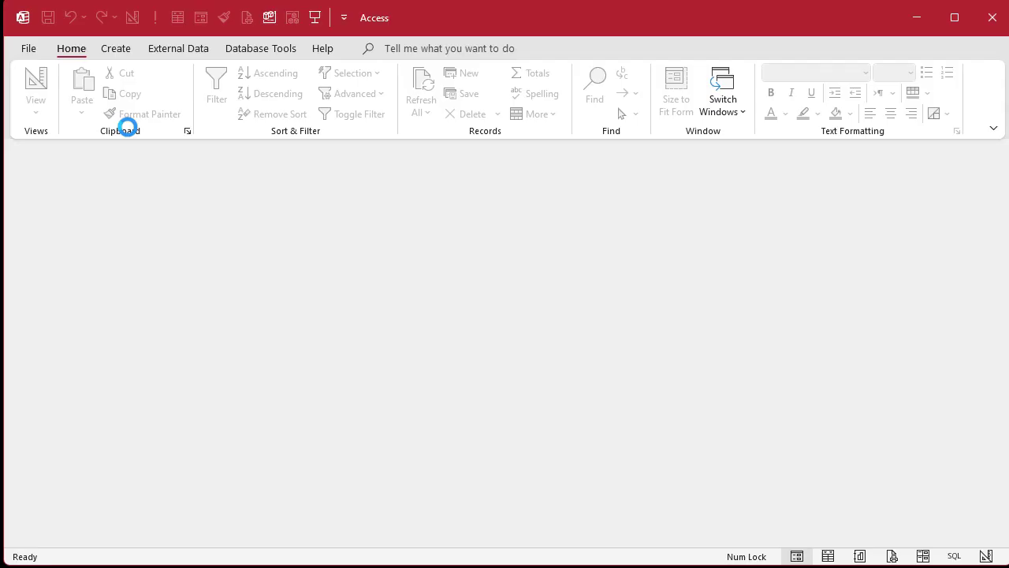
key(alt+F11)
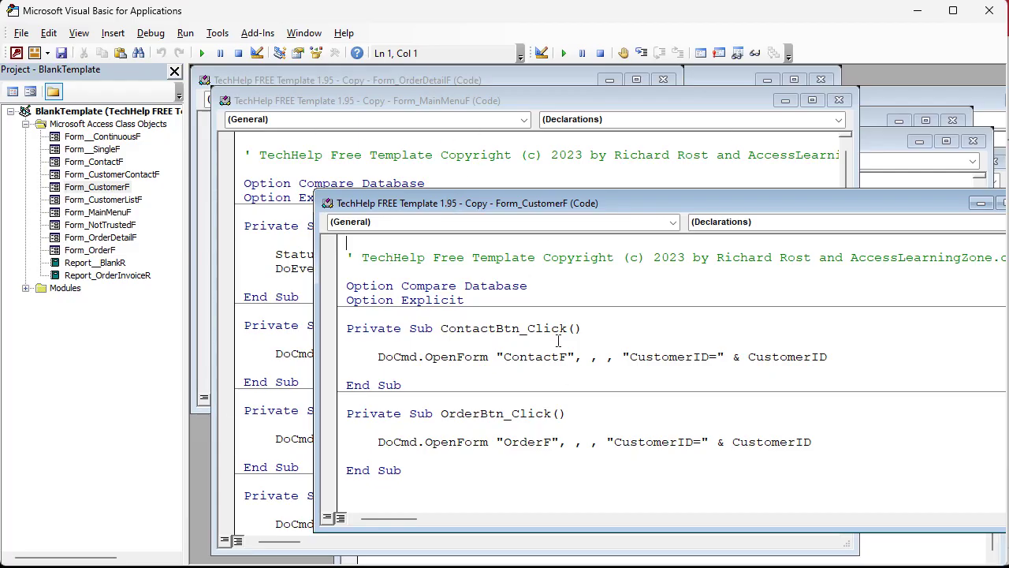
Close the Form_MainMenuF, Form_OrderDetailF, GlobalMod and other code windows, keeping only Form_NotTrustedF.
click(833, 99)
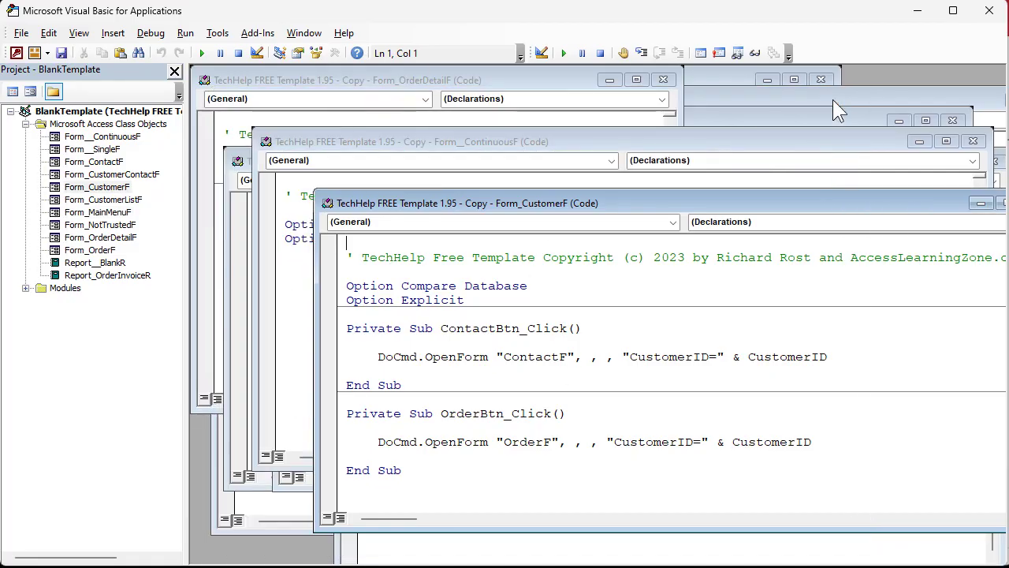
key(ctrl+F4)
key(ctrl+F4)
key(ctrl+F4)
key(ctrl+F4)
key(ctrl+F4)
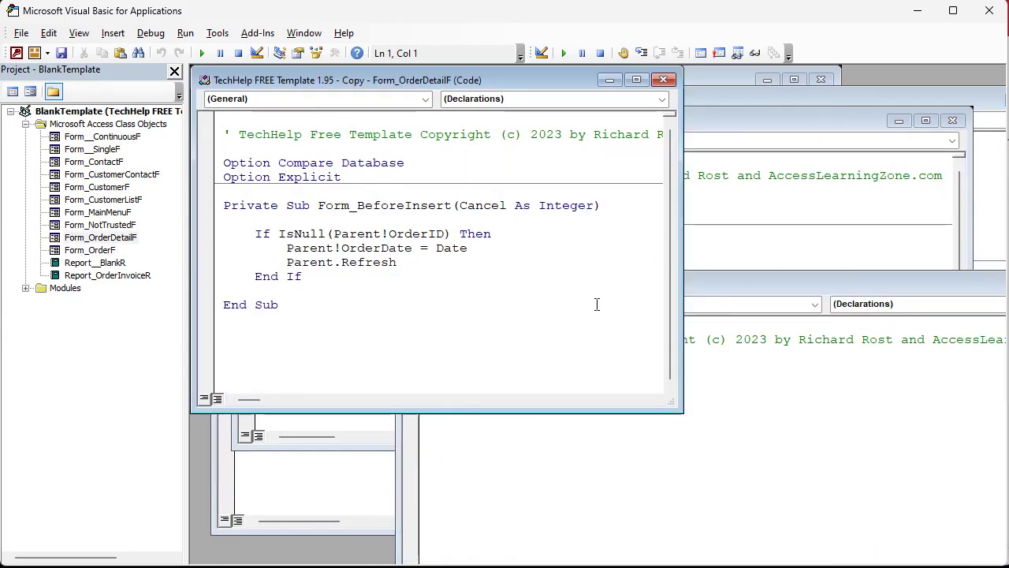
key(ctrl+F4)
key(ctrl+F4)
key(ctrl+F4)
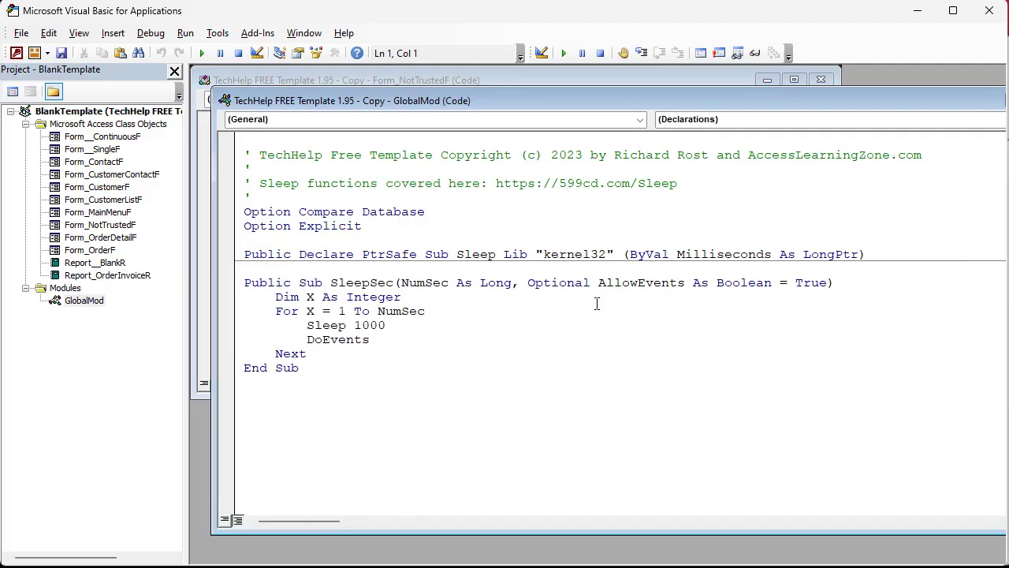
key(ctrl+F4)
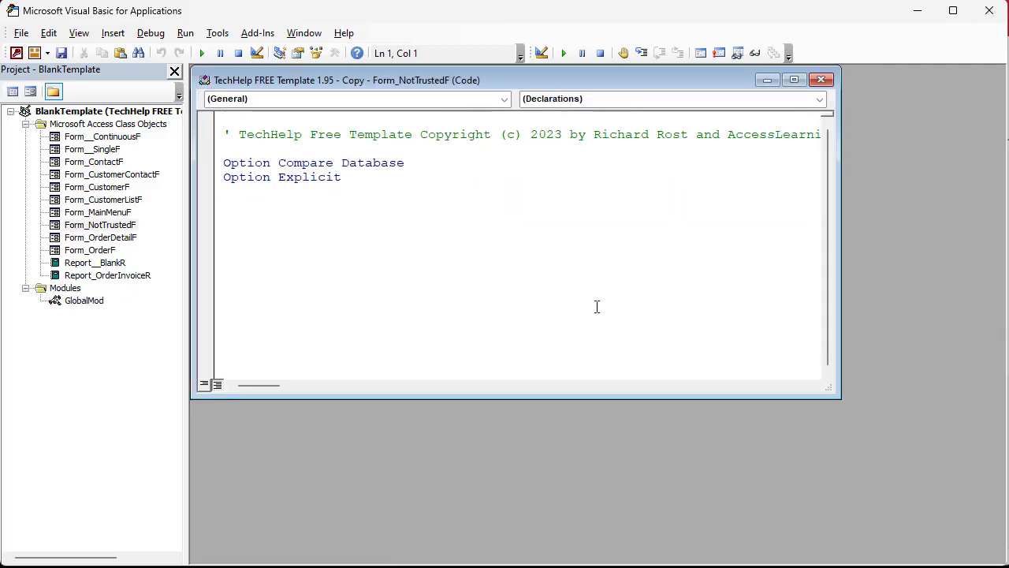
drag(344, 80, 366, 105)
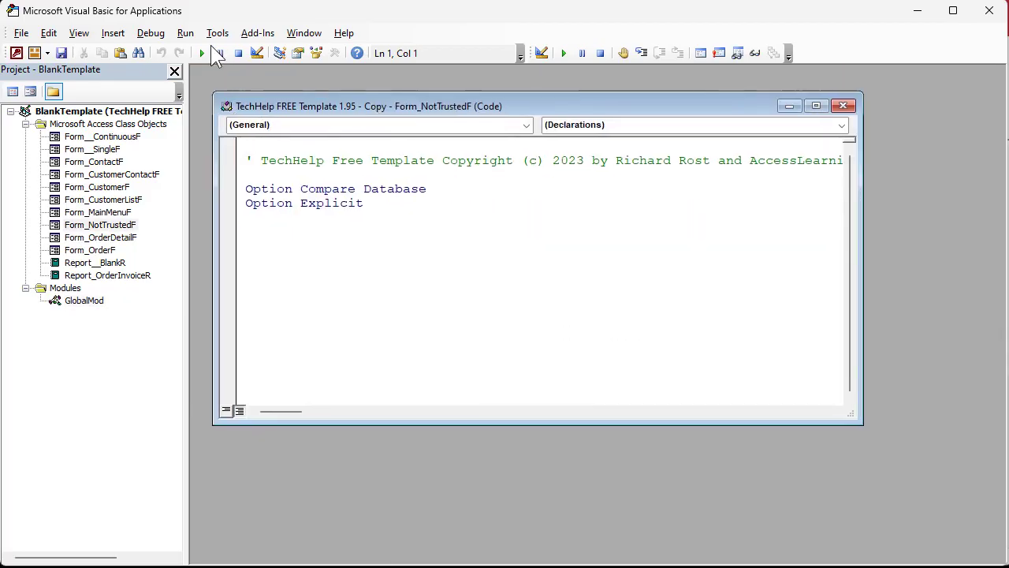
click(150, 32)
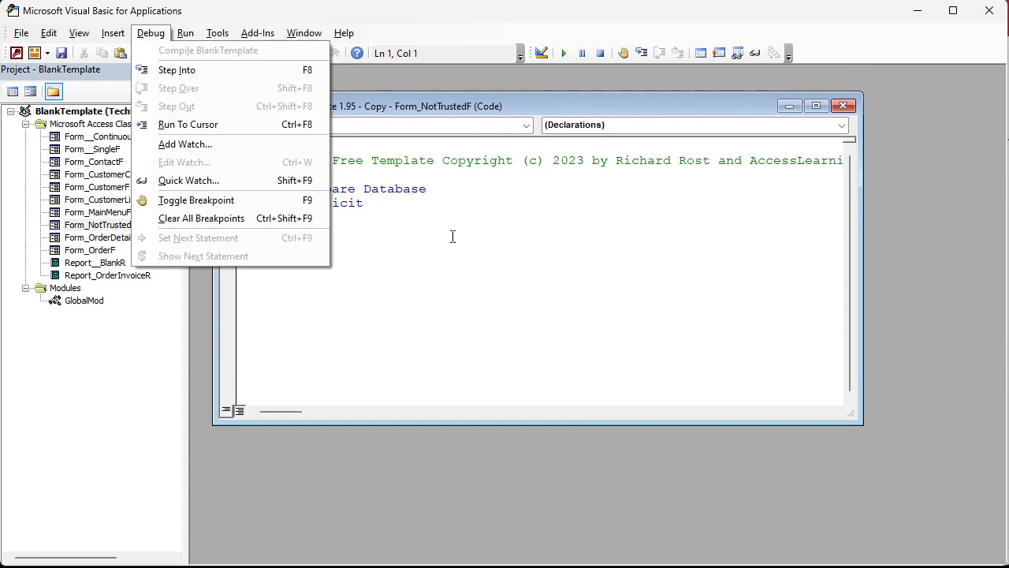
Add a blank line in Form_NotTrustedF, compile BlankTemplate, remove the line, and close the editor.
click(511, 190)
key(Return)
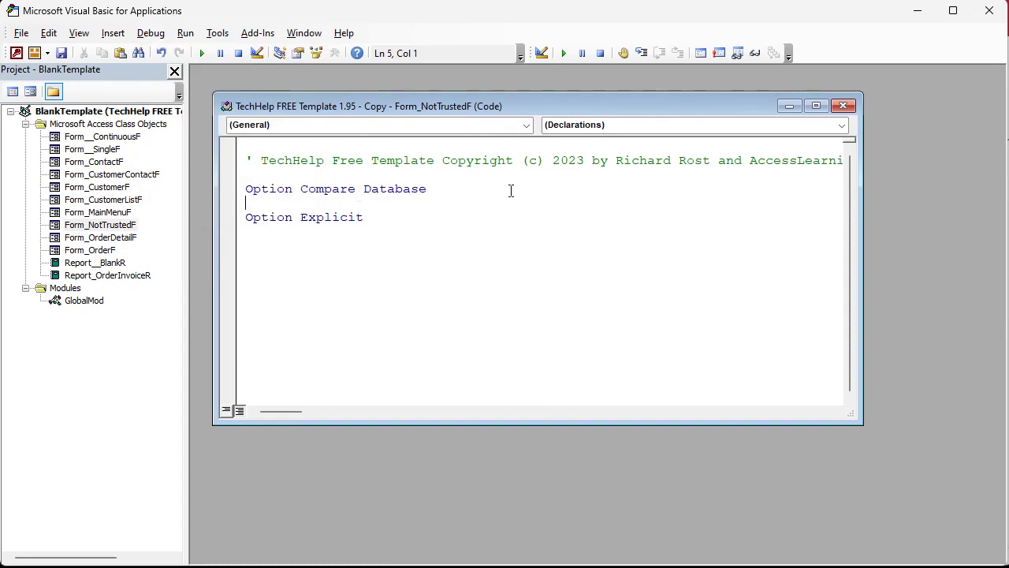
click(149, 33)
click(161, 52)
key(BackSpace)
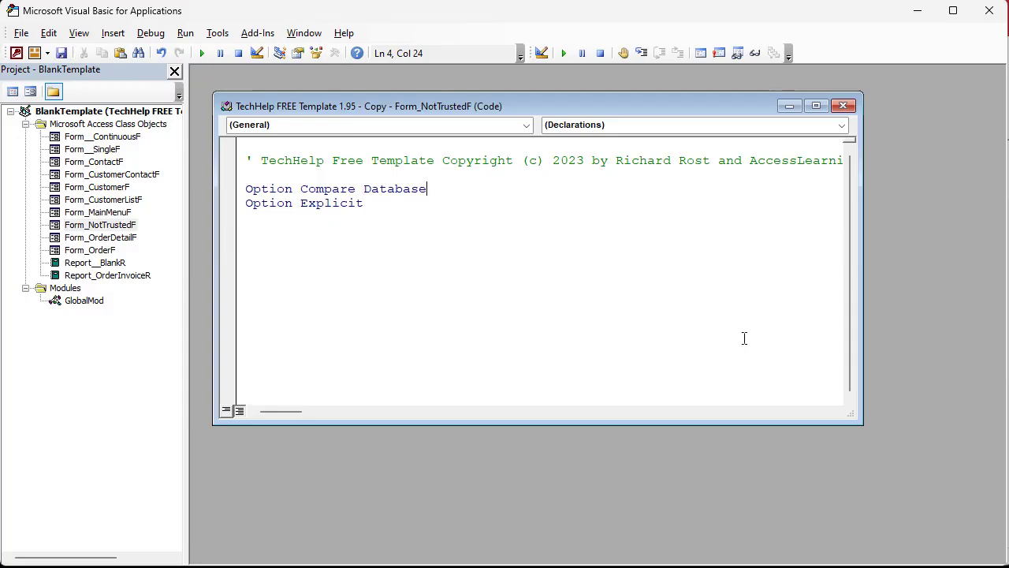
click(989, 11)
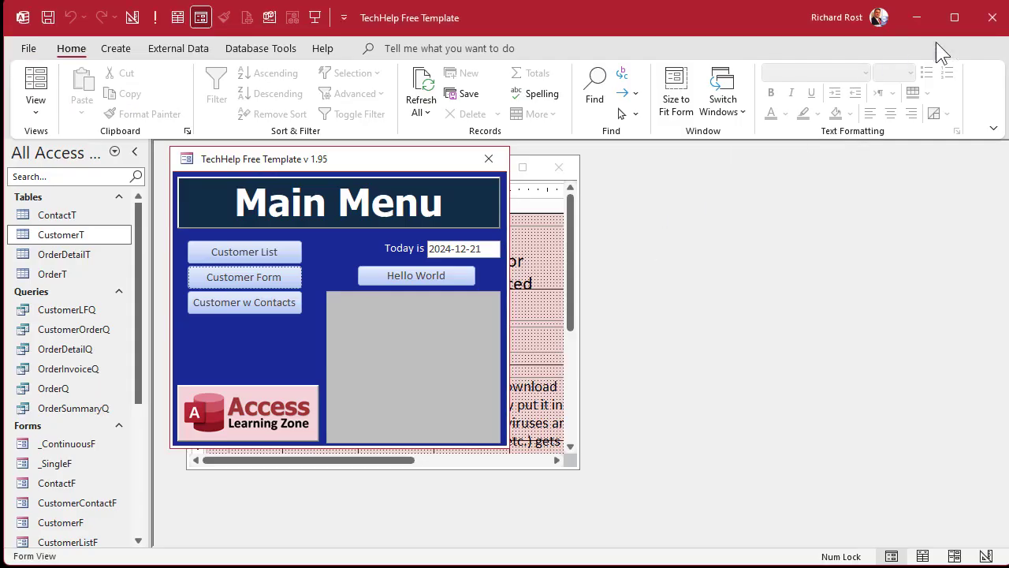
Save and close the NotTrustedF form design, quit Access, and reopen the TechHelp .accdb file.
click(578, 244)
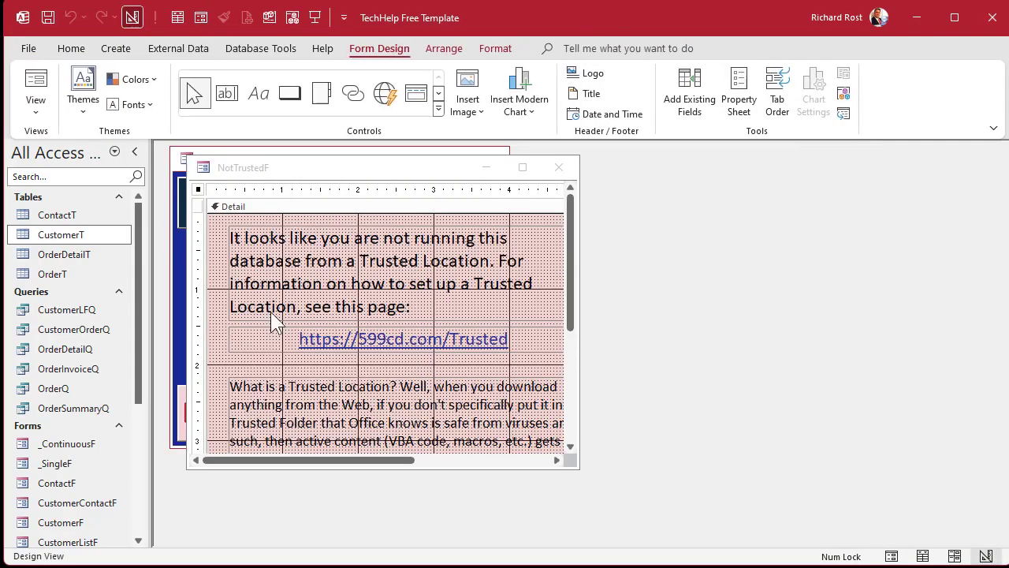
click(558, 167)
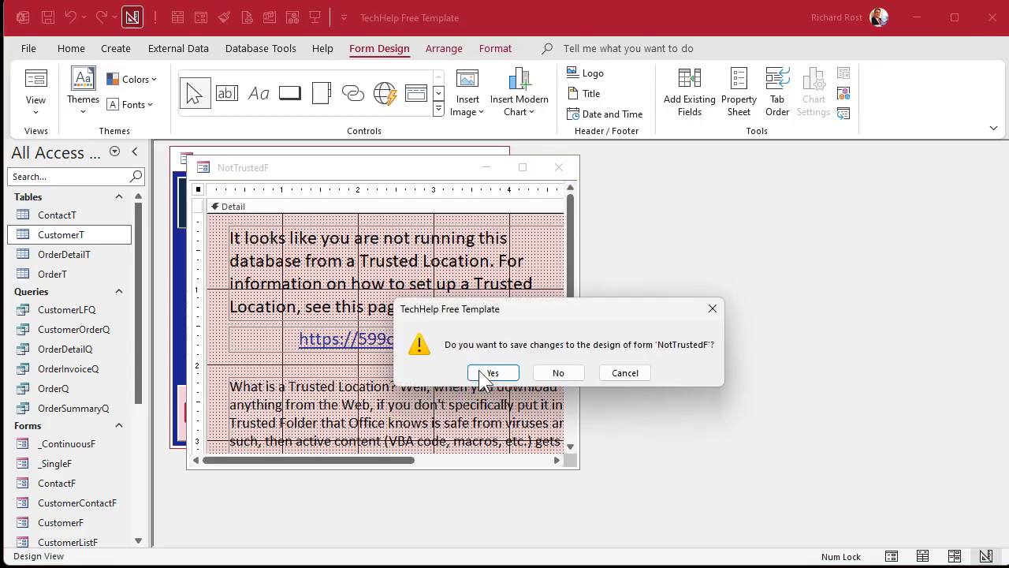
click(493, 372)
click(987, 24)
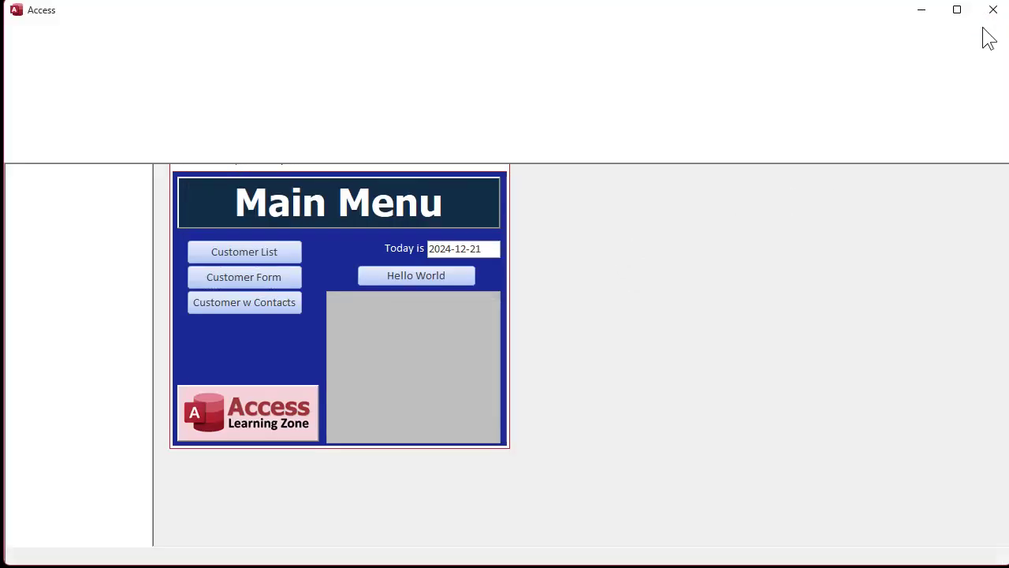
double_click(126, 130)
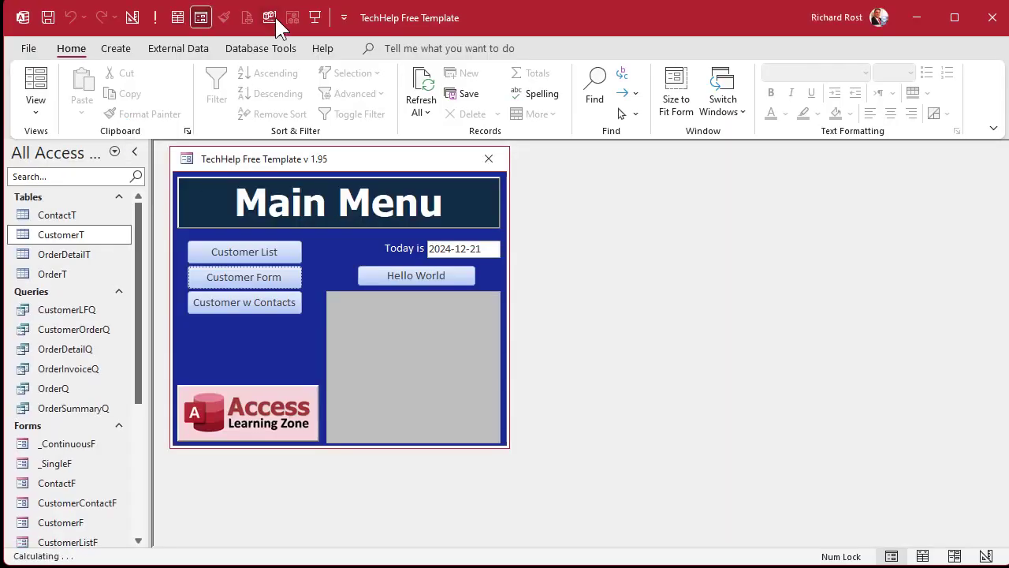
Confirm the VBA editor reopens with only Form_NotTrustedF's code window, then close it and Access.
click(272, 16)
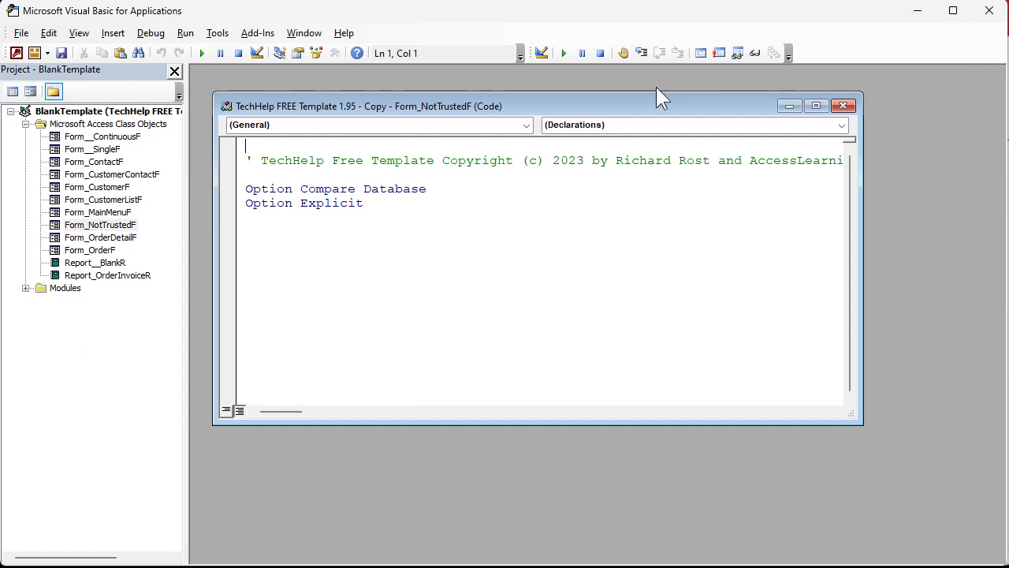
click(996, 12)
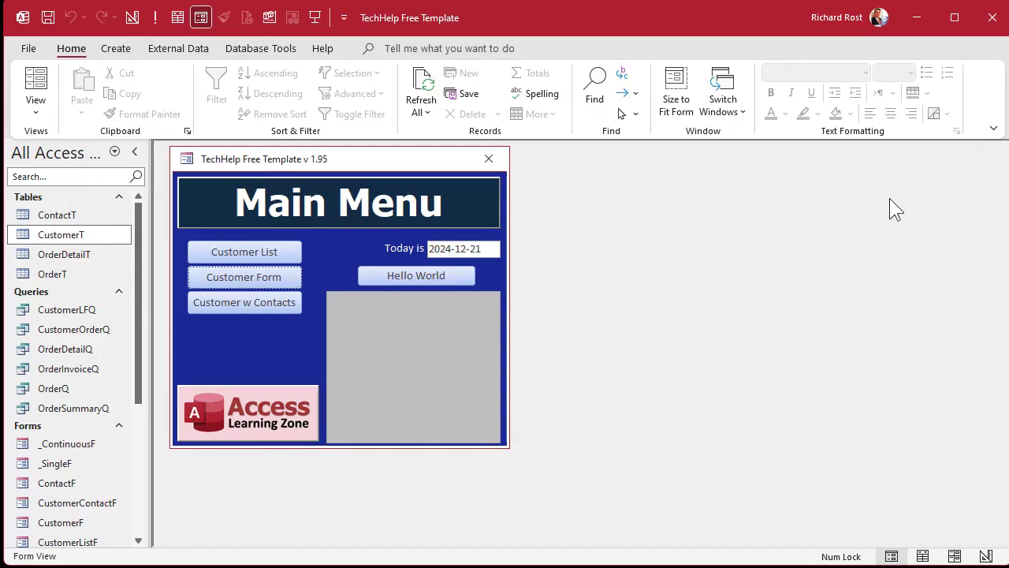
click(992, 18)
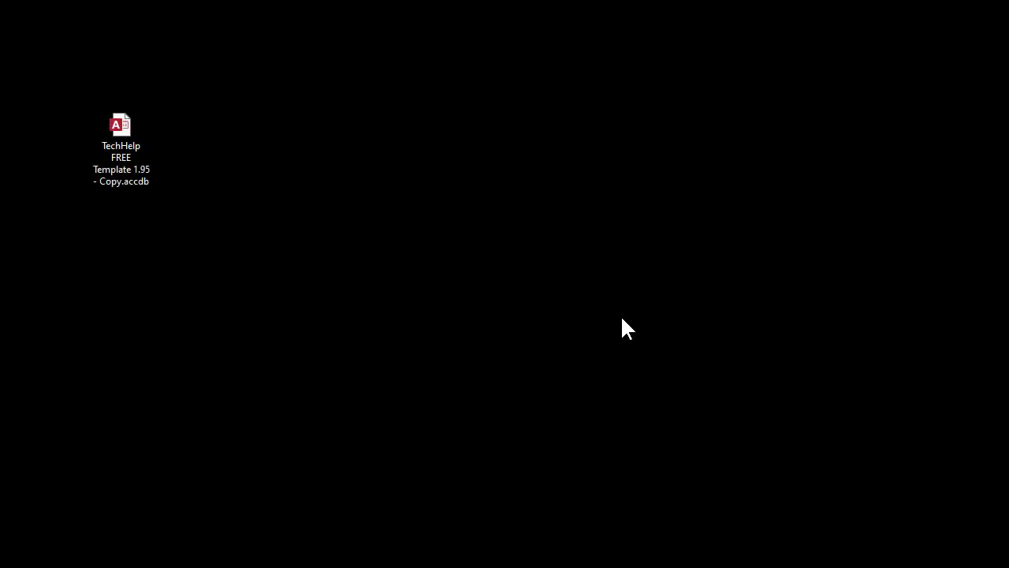